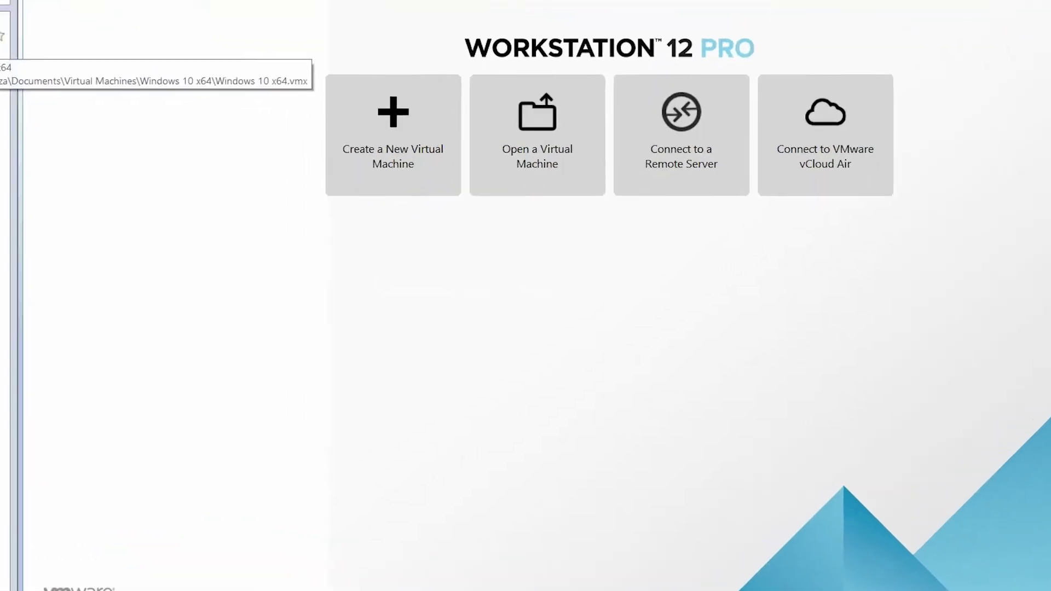
After the VM-in-use warning, browse to Documents\Virtual Machines\Windows 10 x64 and select the first .lck folder.
{"action": "double_click", "coordinate": [72, 94]}
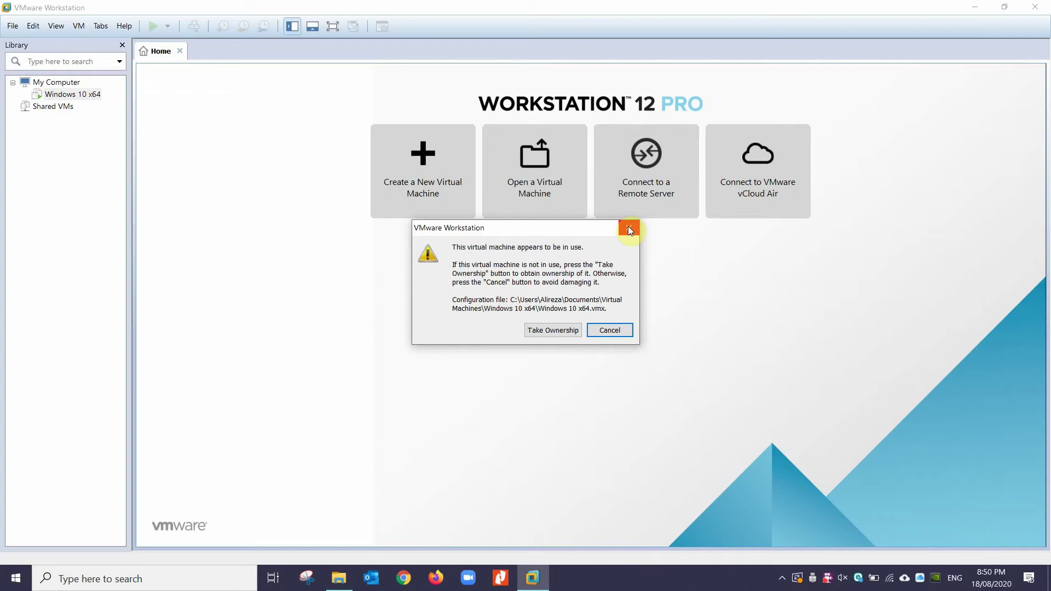
{"action": "left_click", "coordinate": [630, 229]}
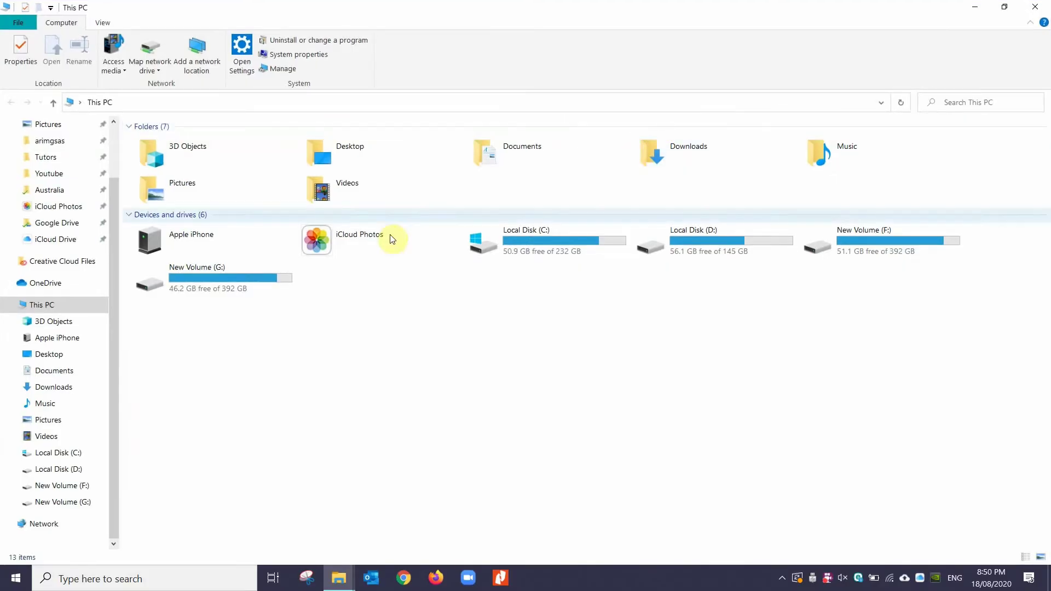
{"action": "scroll", "coordinate": [56, 211], "scroll_direction": "up", "scroll_amount": 3}
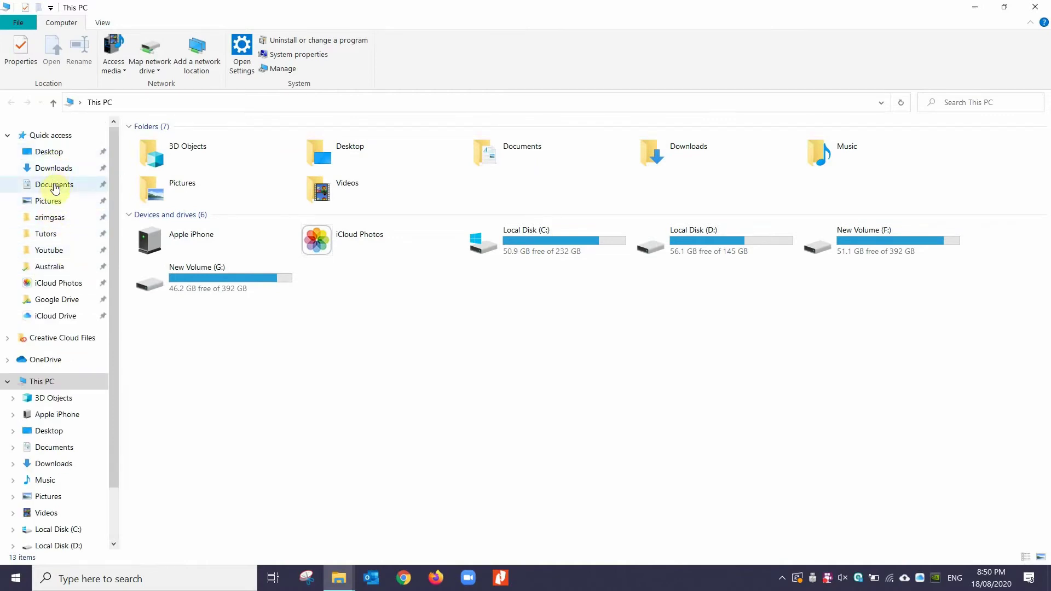
{"action": "left_click", "coordinate": [54, 184]}
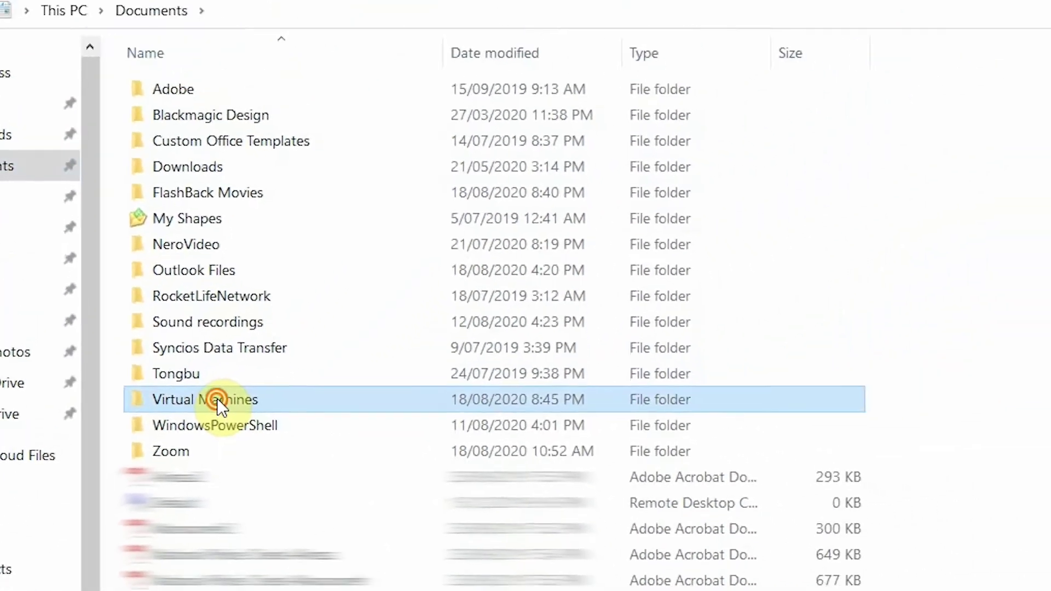
{"action": "double_click", "coordinate": [290, 368]}
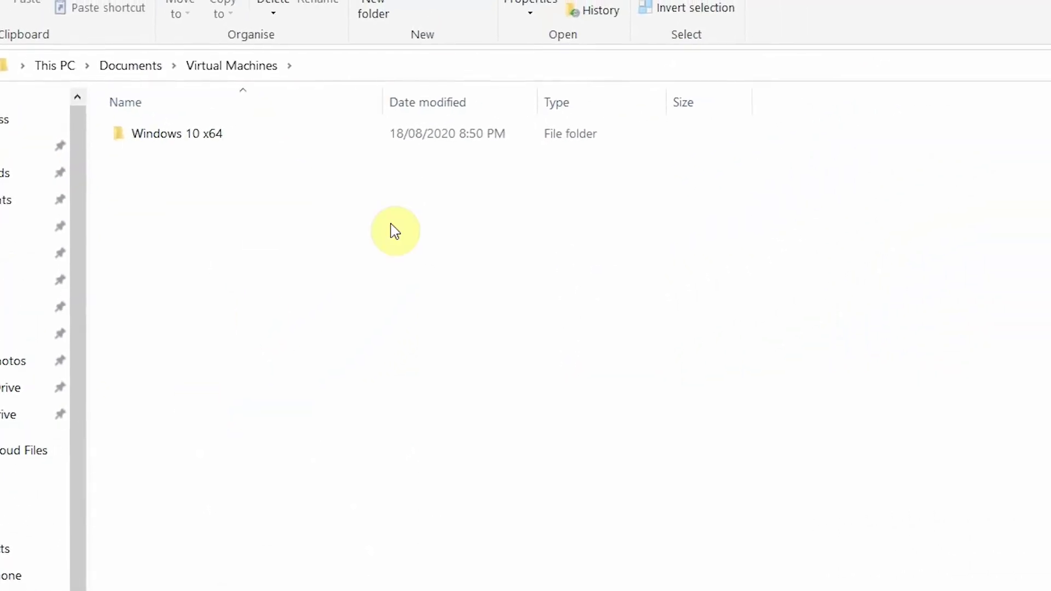
{"action": "double_click", "coordinate": [206, 138]}
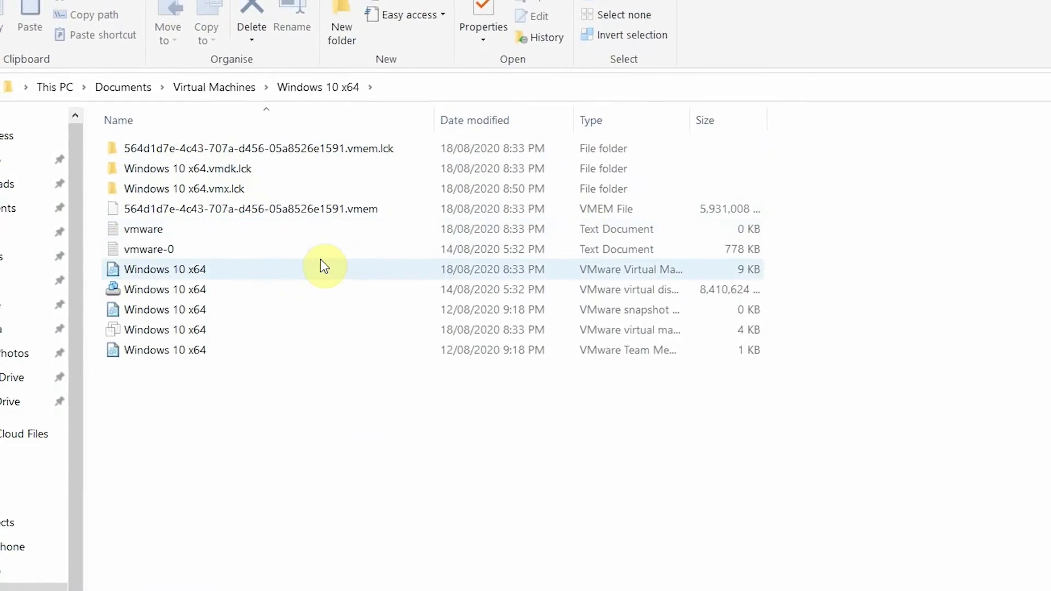
{"action": "left_click", "coordinate": [280, 148]}
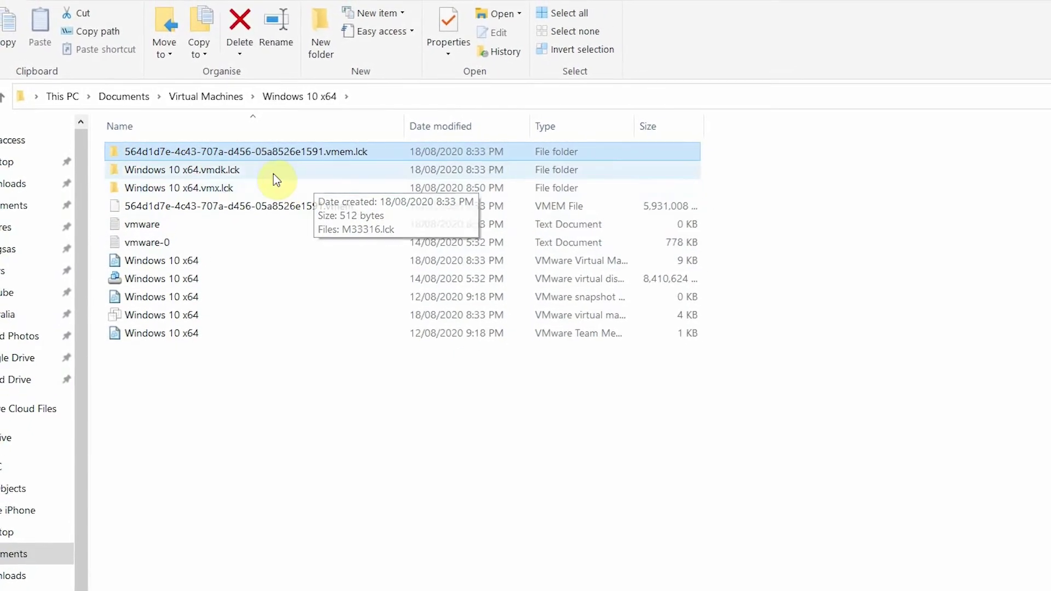
Add the Windows 10 x64.vmdk.lck and Windows 10 x64.vmx.lck folders to the selection.
{"action": "left_click", "coordinate": [238, 172], "text": "ctrl"}
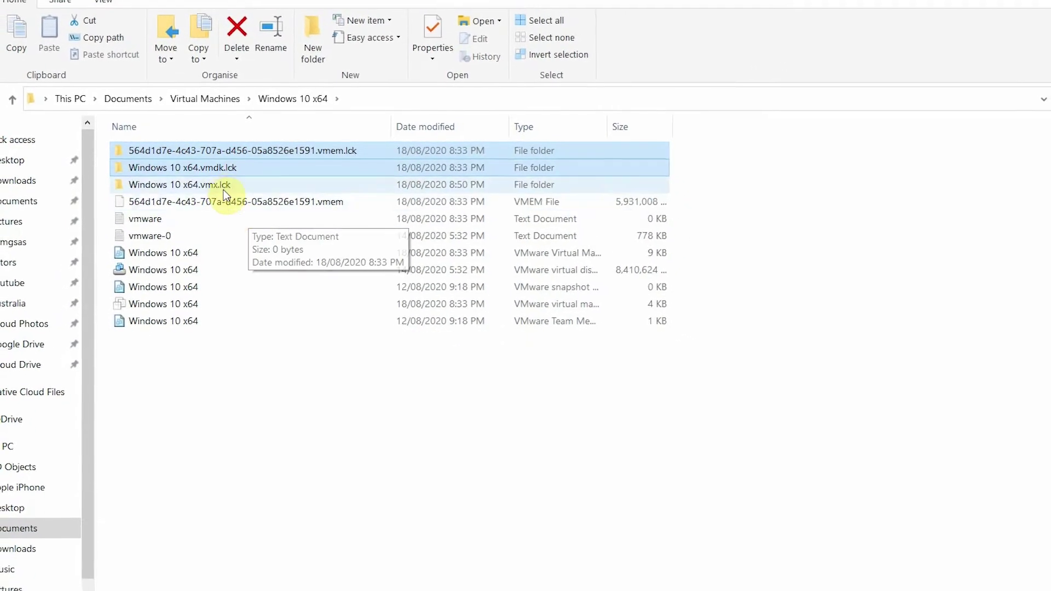
{"action": "left_click", "coordinate": [222, 185], "text": "ctrl"}
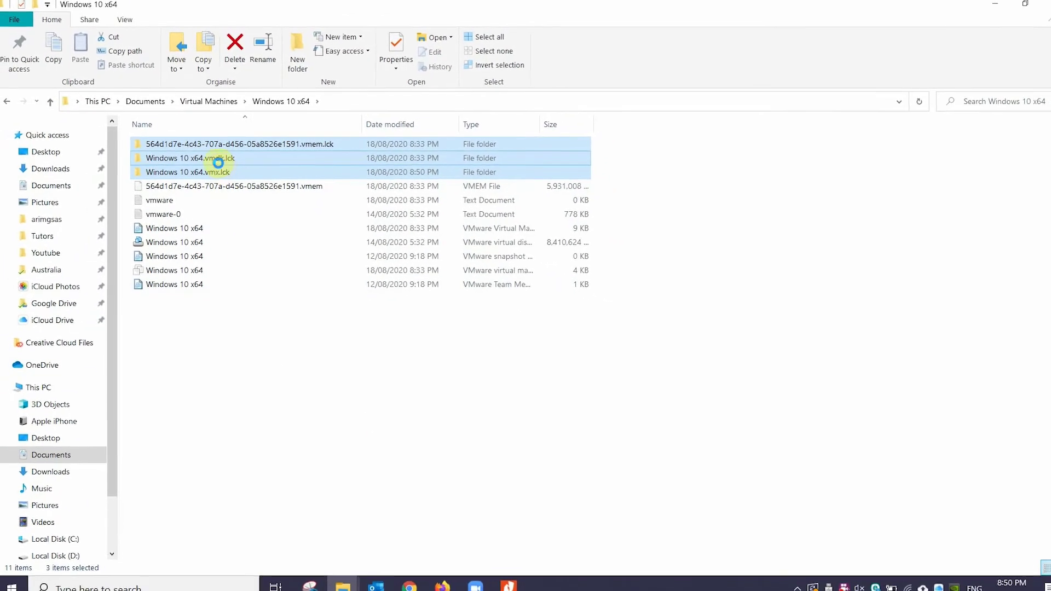
Delete the three selected .lck lock folders, then minimise File Explorer.
{"action": "right_click", "coordinate": [220, 167]}
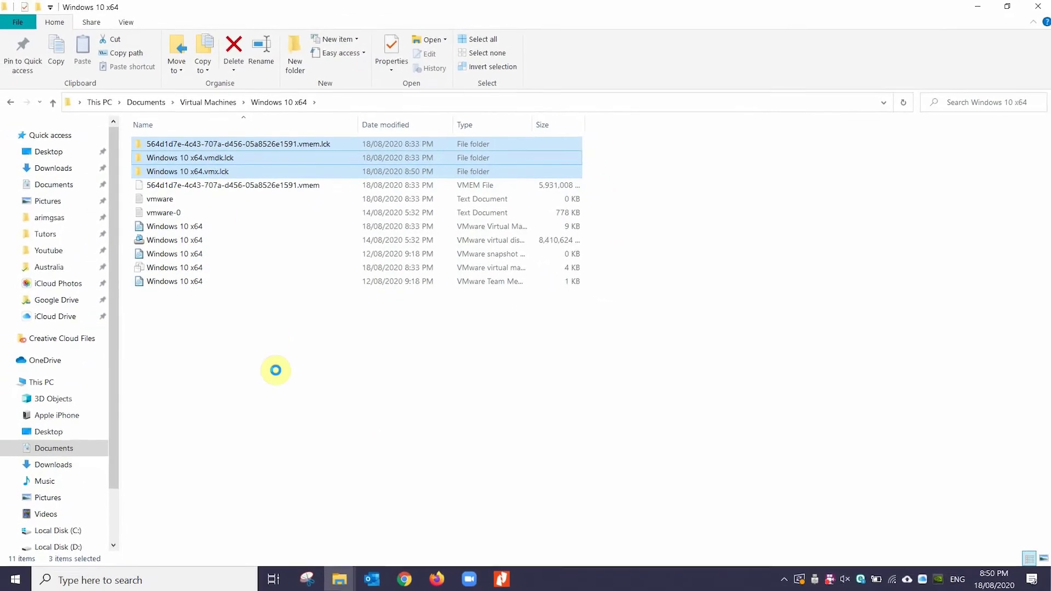
{"action": "left_click", "coordinate": [250, 455]}
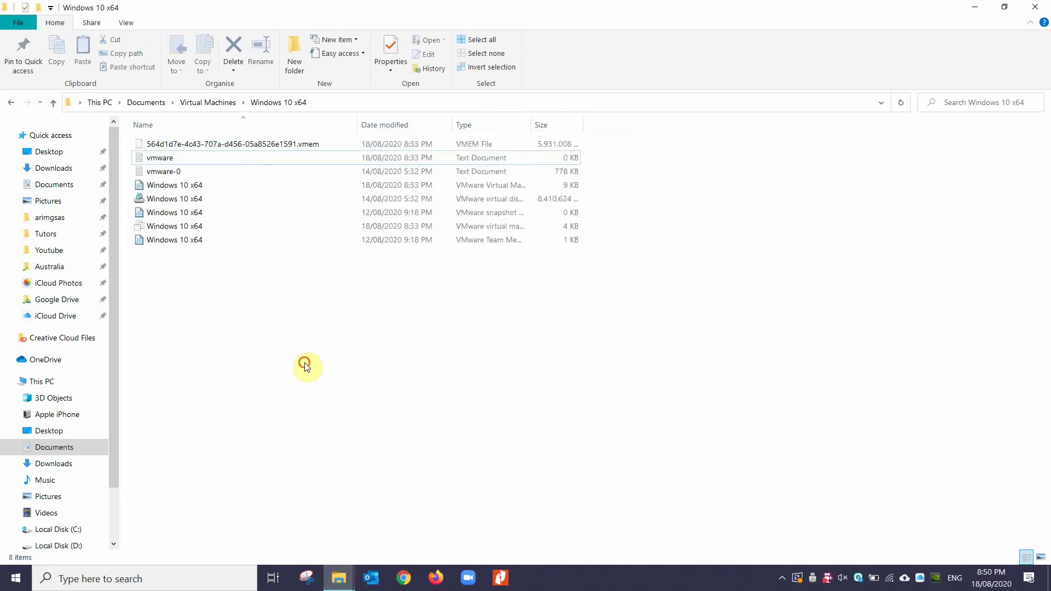
{"action": "left_click", "coordinate": [985, 12]}
Return to VMware Workstation and power on the Windows 10 x64 virtual machine.
{"action": "left_click", "coordinate": [616, 245]}
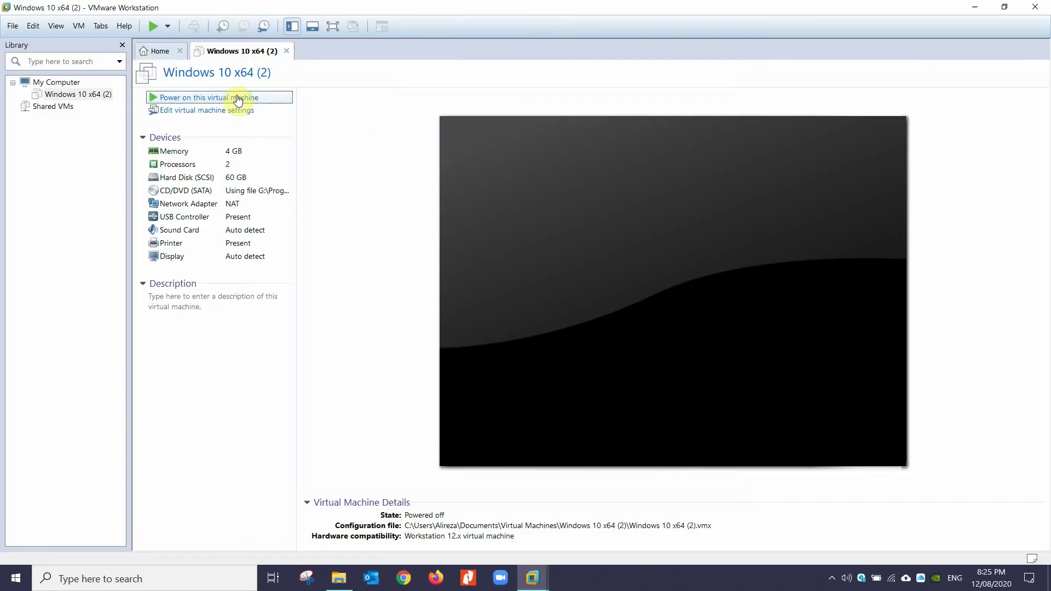
{"action": "left_click", "coordinate": [238, 98]}
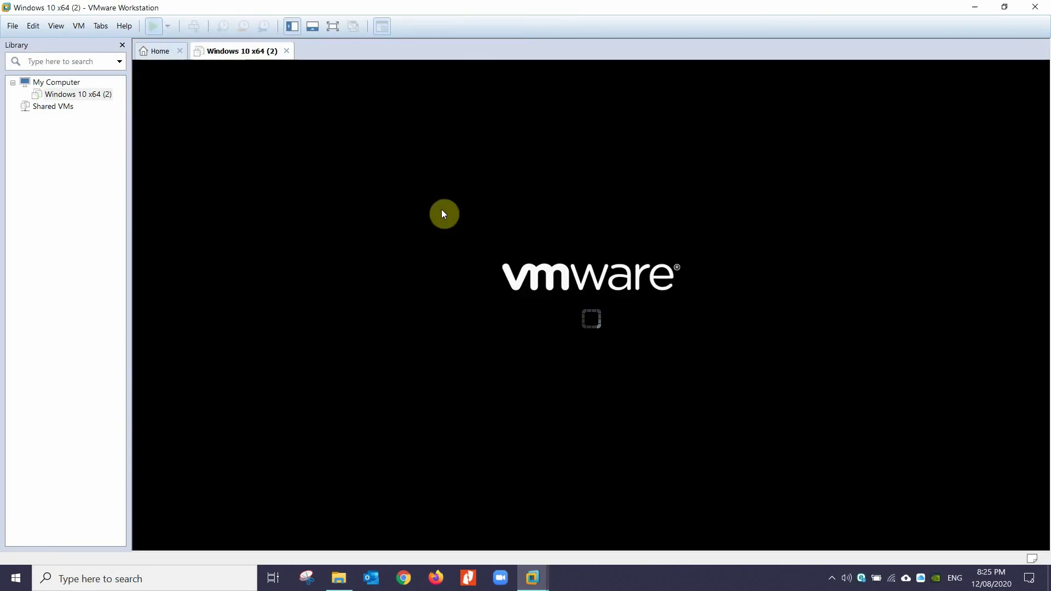